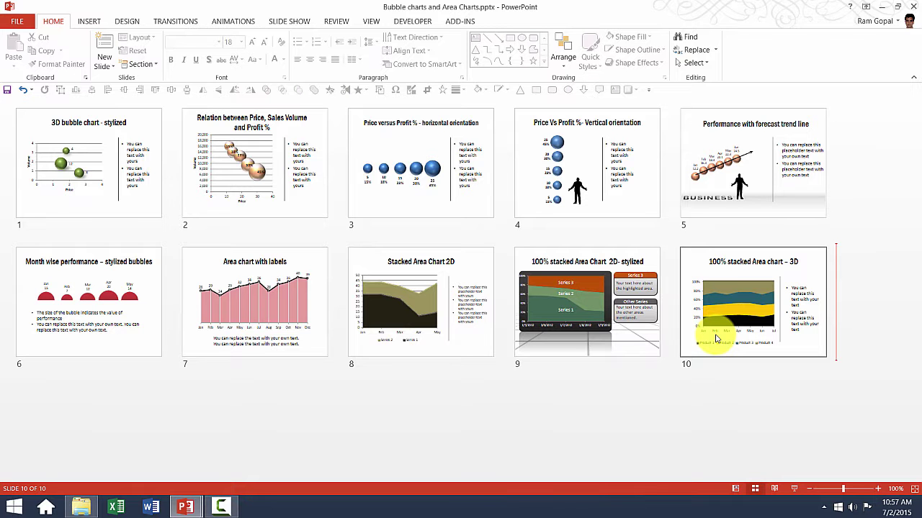
Open the 3D bubble chart slide and bring up the data sheet behind its bubble series.
double_click(45, 182)
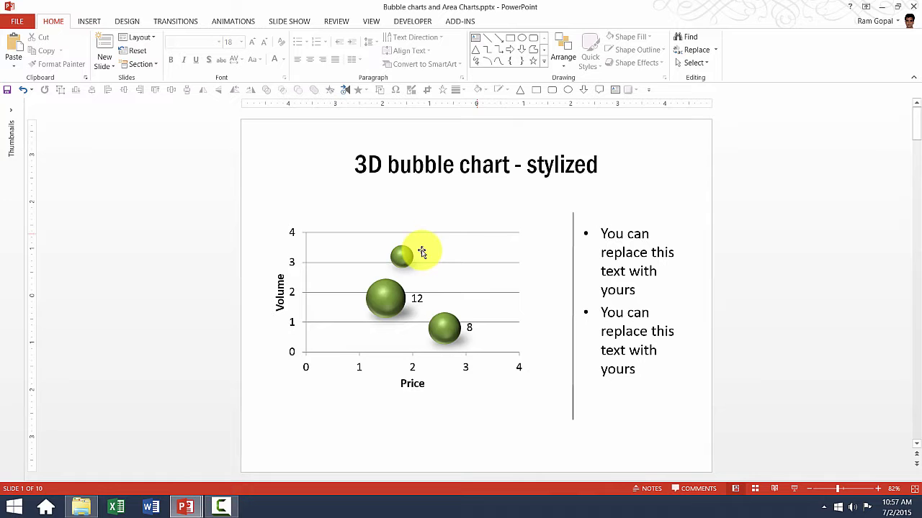
mouse_move(375, 308)
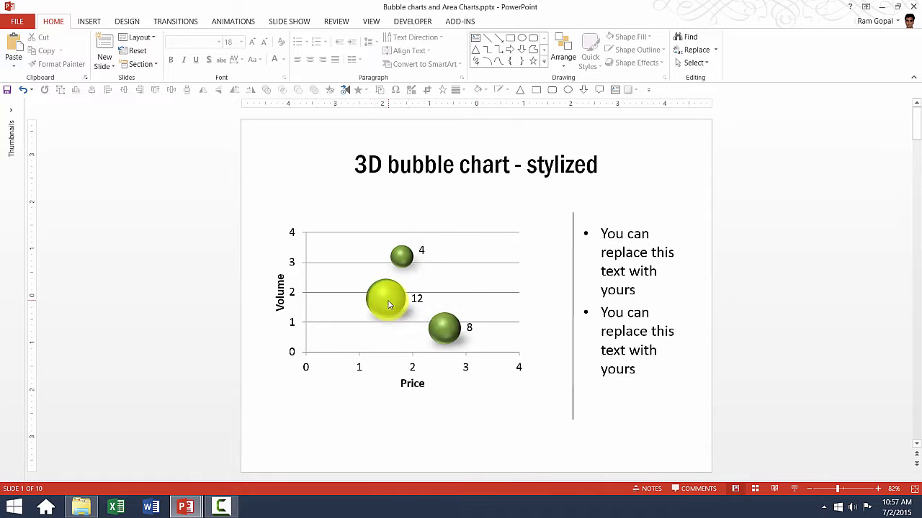
left_click(387, 304)
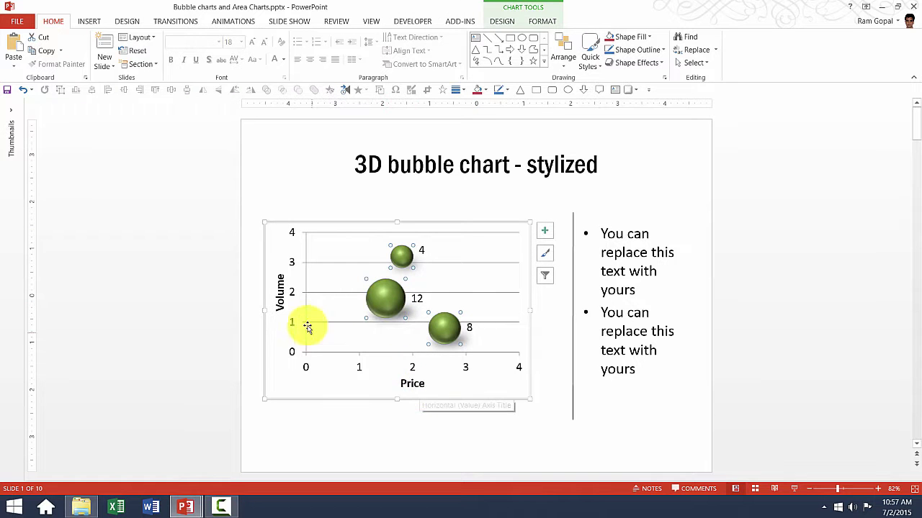
mouse_move(379, 294)
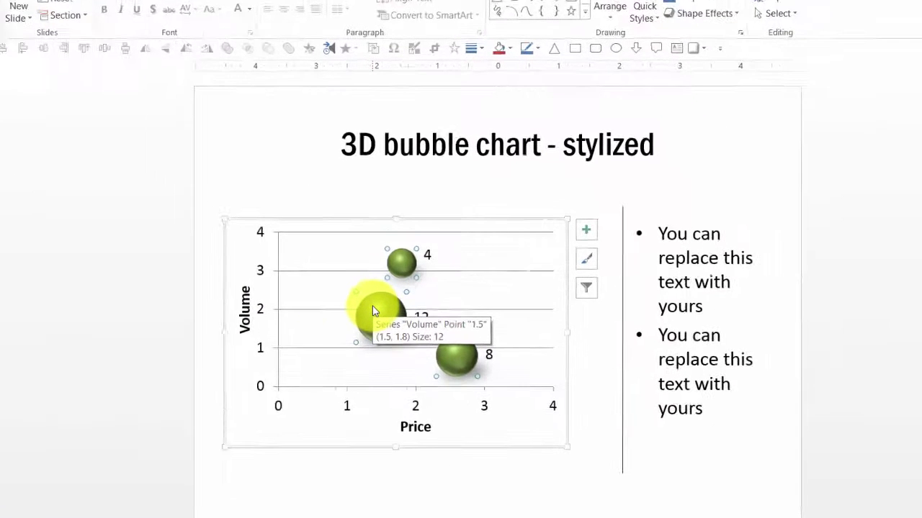
right_click(373, 311)
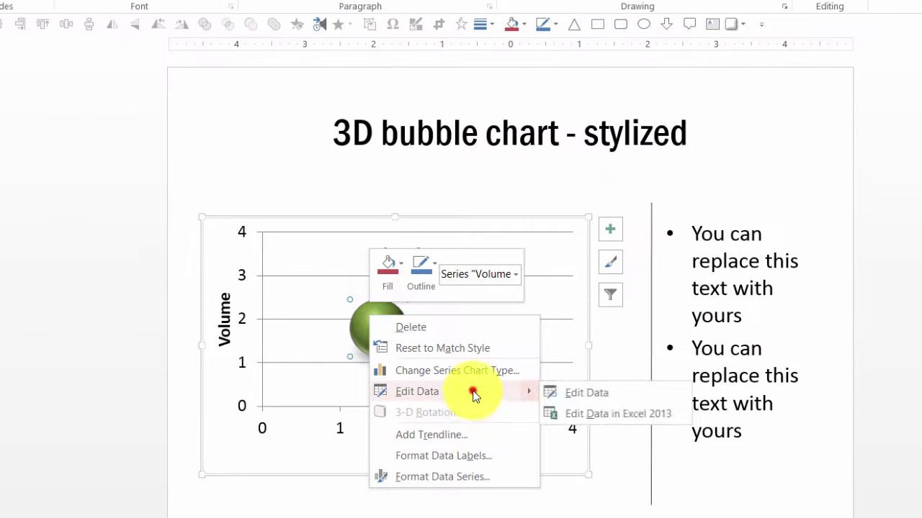
left_click(465, 378)
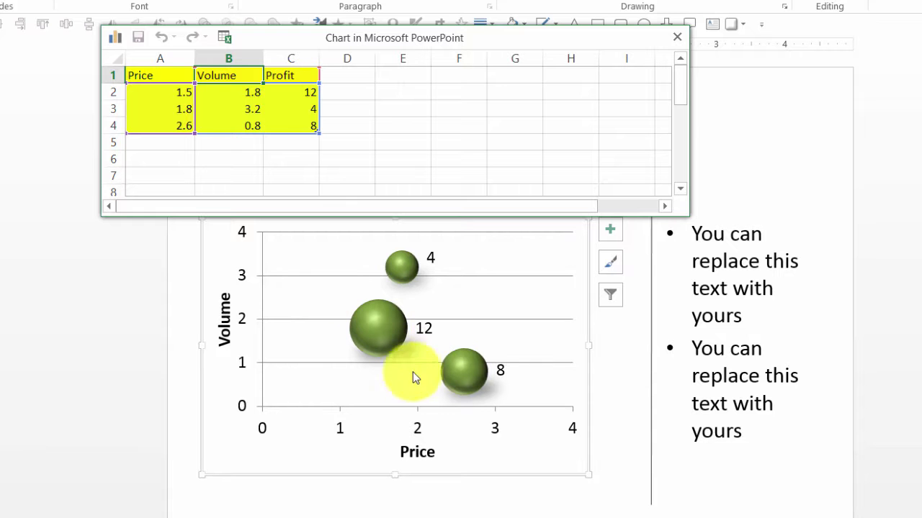
Set the Price in the first data row (A2) of the bubble chart to 0.7.
left_click(168, 92)
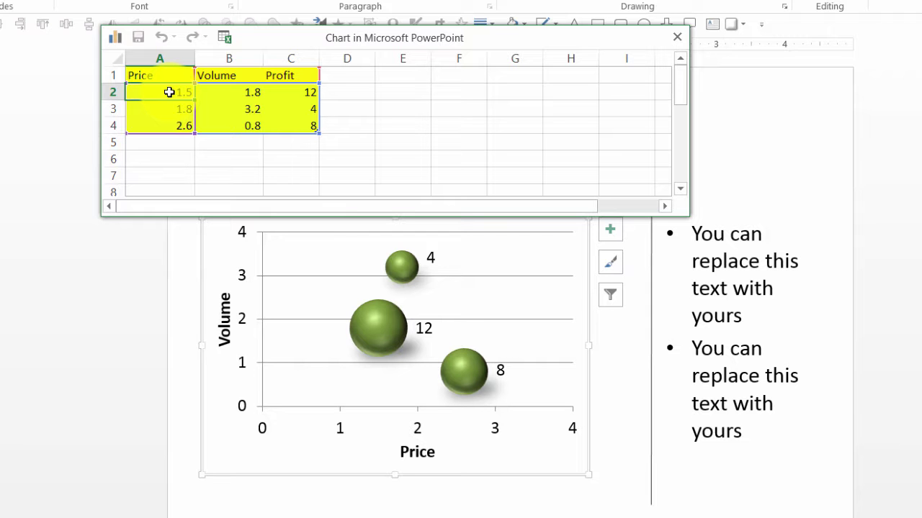
key("Delete")
type("0.7")
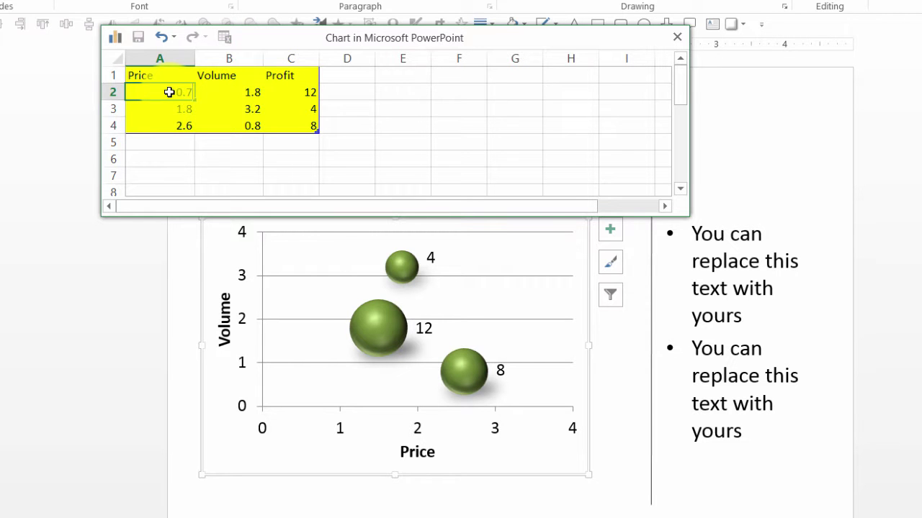
key("ctrl+Return")
left_click(364, 113)
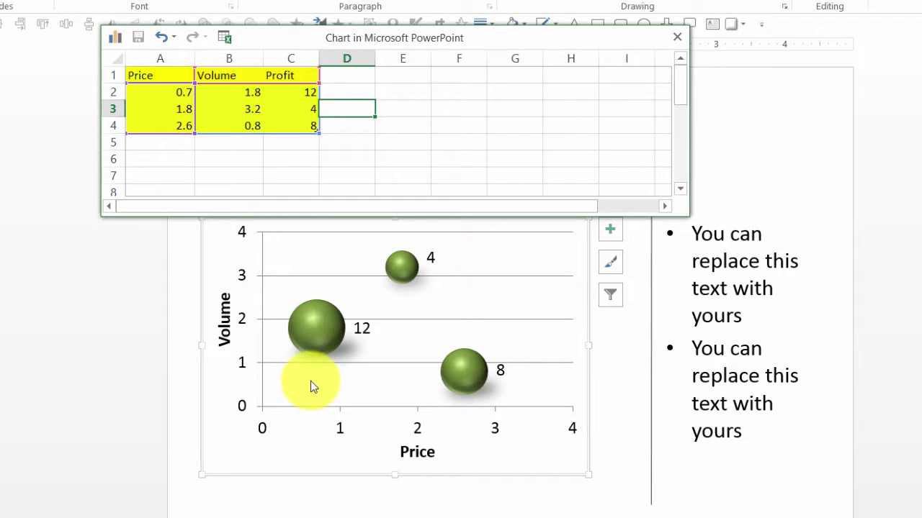
Set the Volume in the first data row (B2) of the bubble chart to 2.5.
left_click(247, 92)
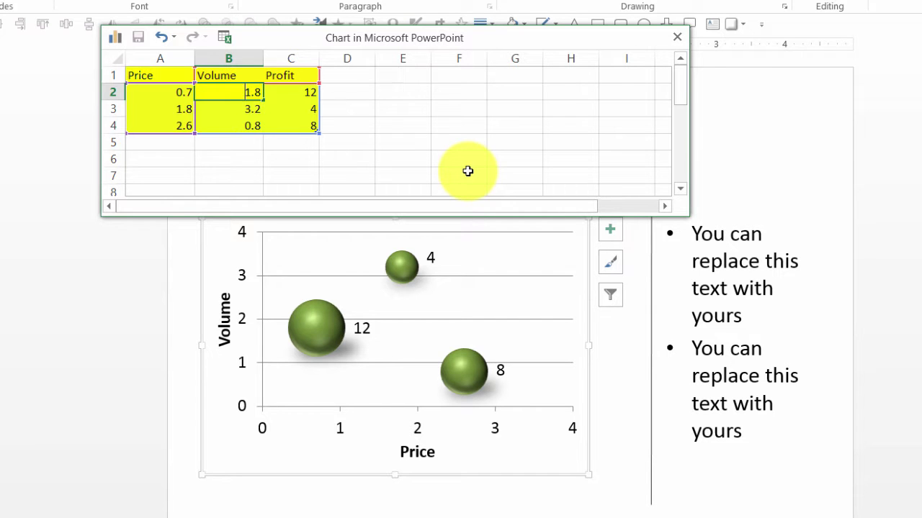
type("2.5")
left_click(495, 157)
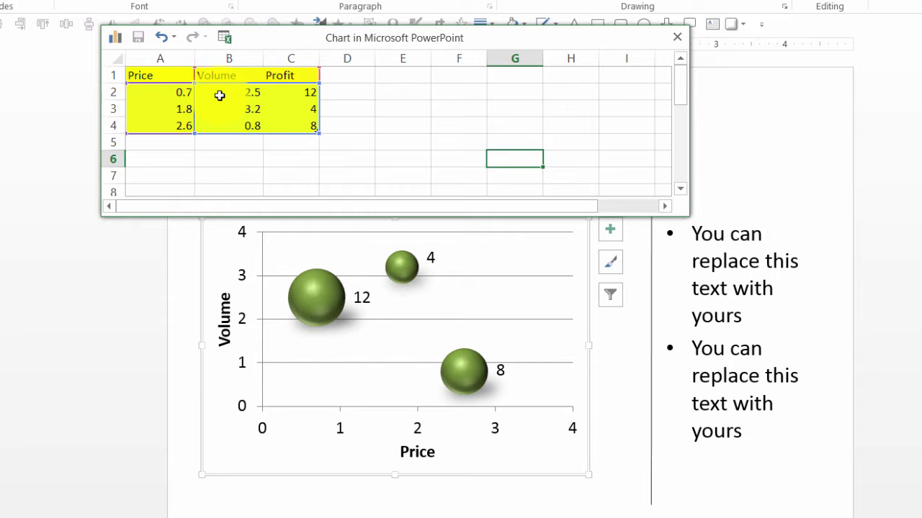
Set the Profit in the first data row (C2) to 10 and close the chart data sheet.
left_click(294, 94)
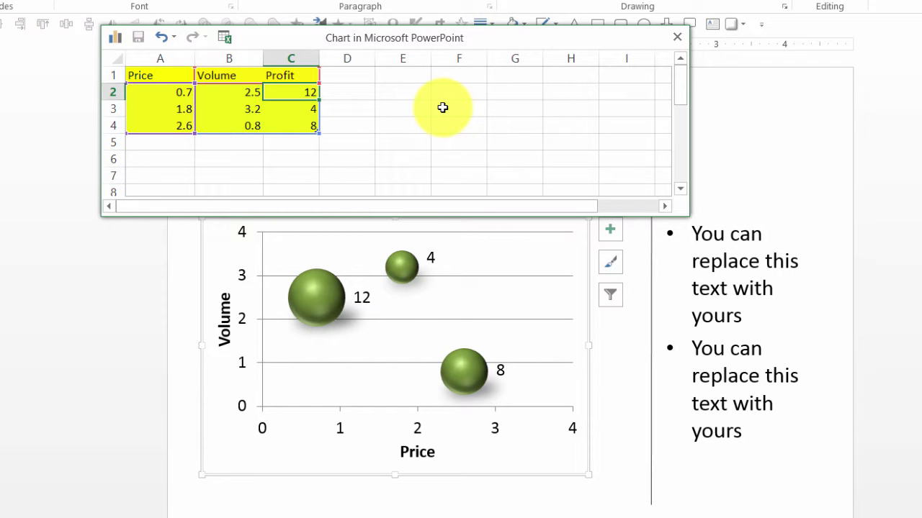
type("10")
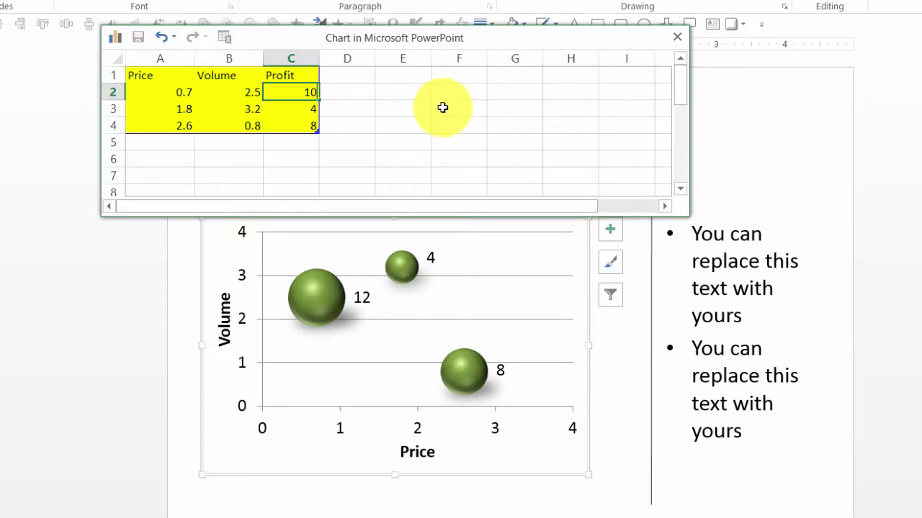
left_click(442, 108)
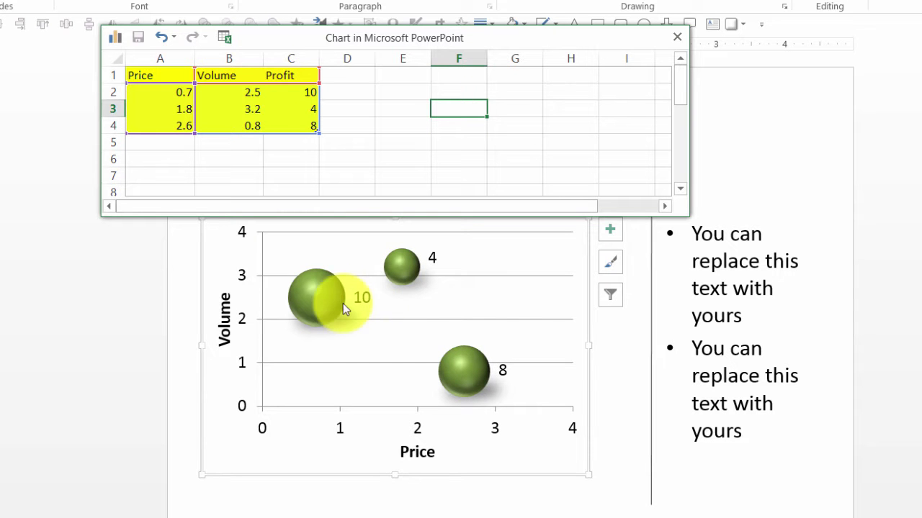
left_click(677, 37)
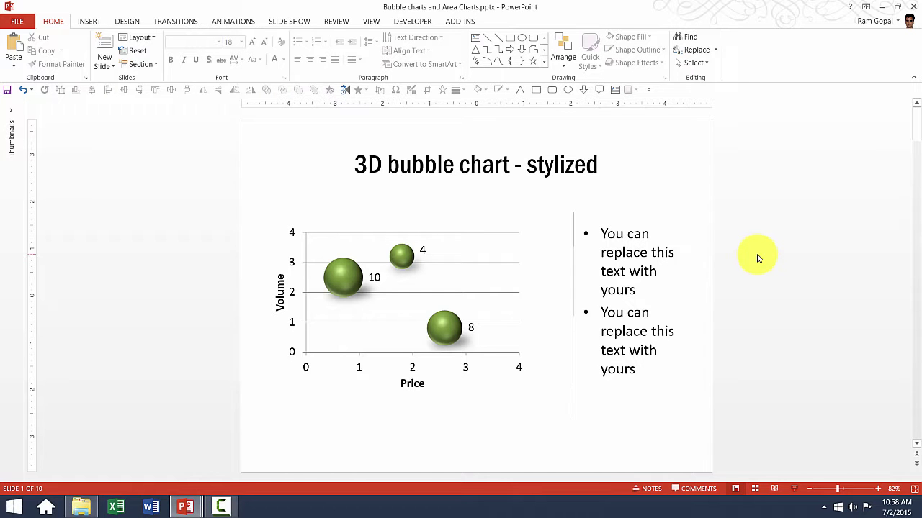
Inspect the data sheet behind the horizontal Price versus Profit % bubble chart on slide 3, then close it.
scroll(758, 257, "down", 1)
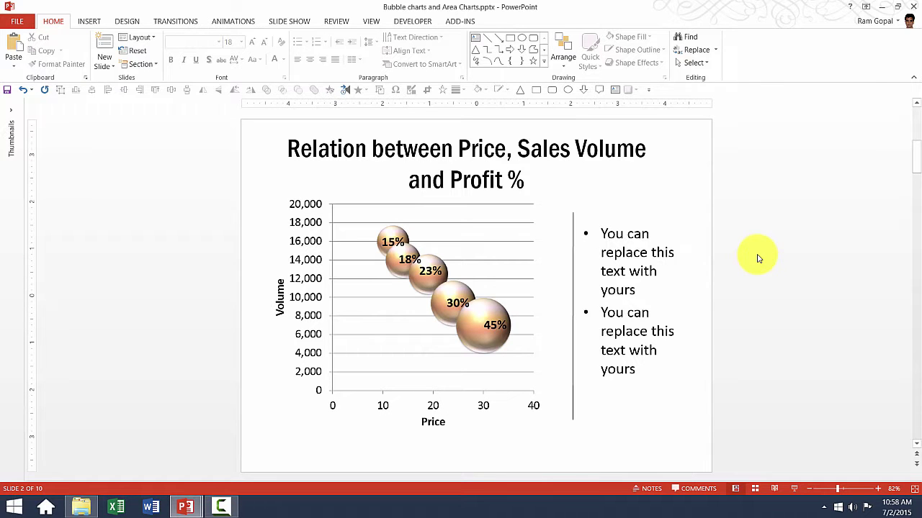
mouse_move(485, 321)
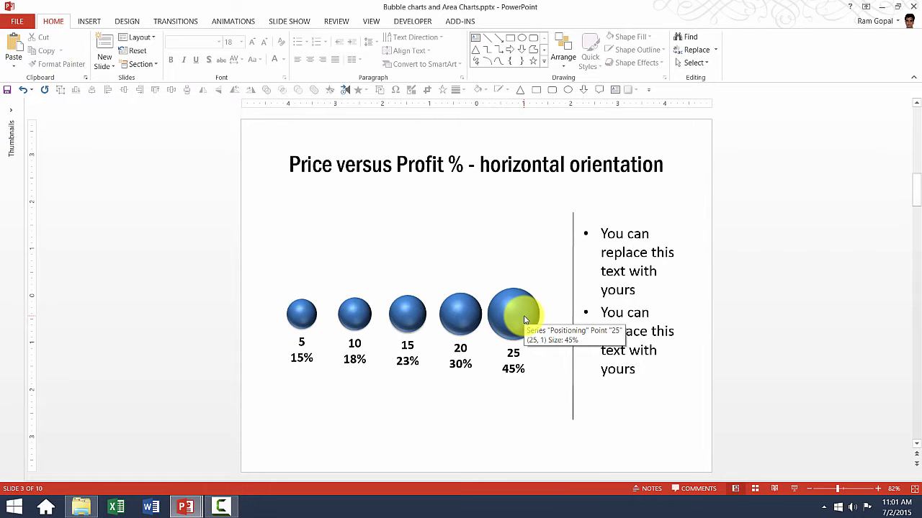
right_click(524, 319)
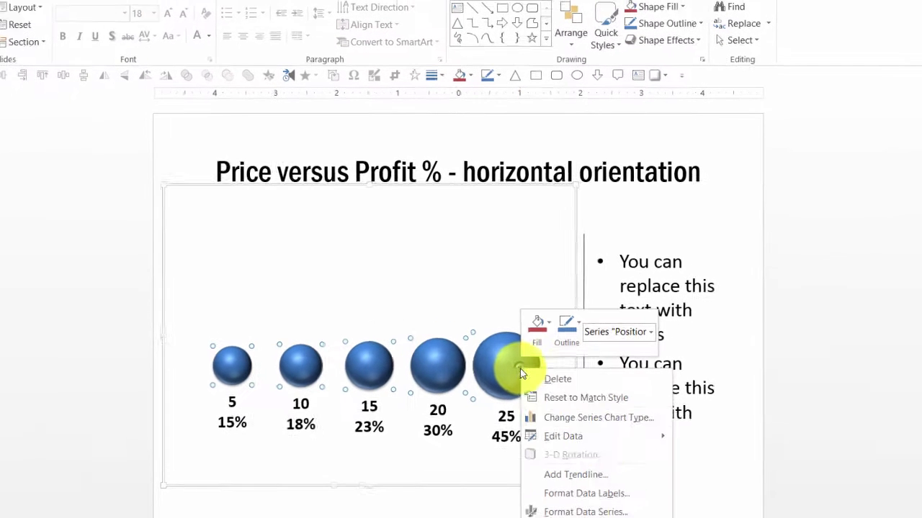
left_click(607, 445)
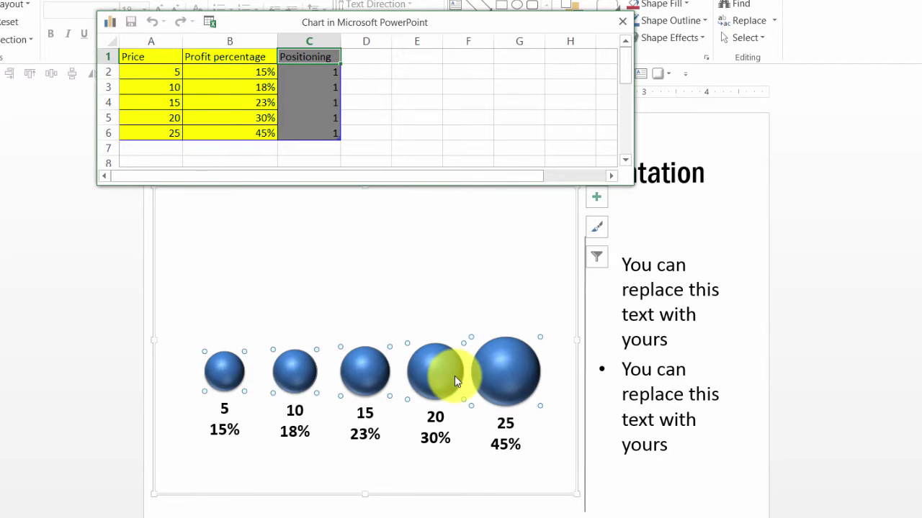
left_click(603, 47)
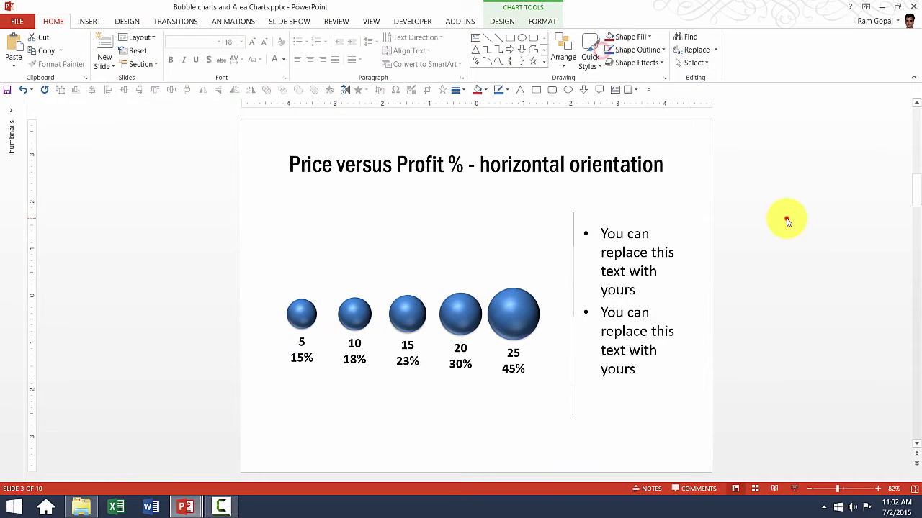
On slide 5, examine the forecast bubble chart's monthly data and its trend line, then close the data sheet.
scroll(787, 222, "down", 1)
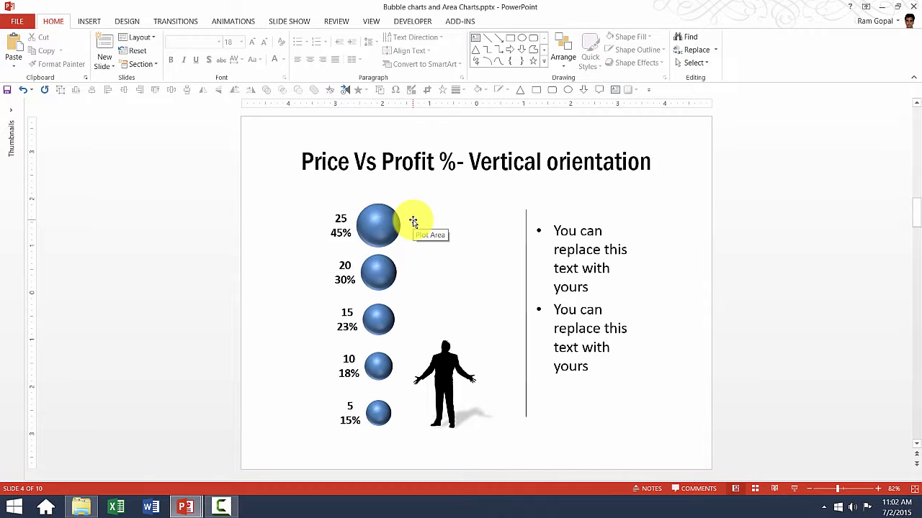
scroll(413, 222, "down", 1)
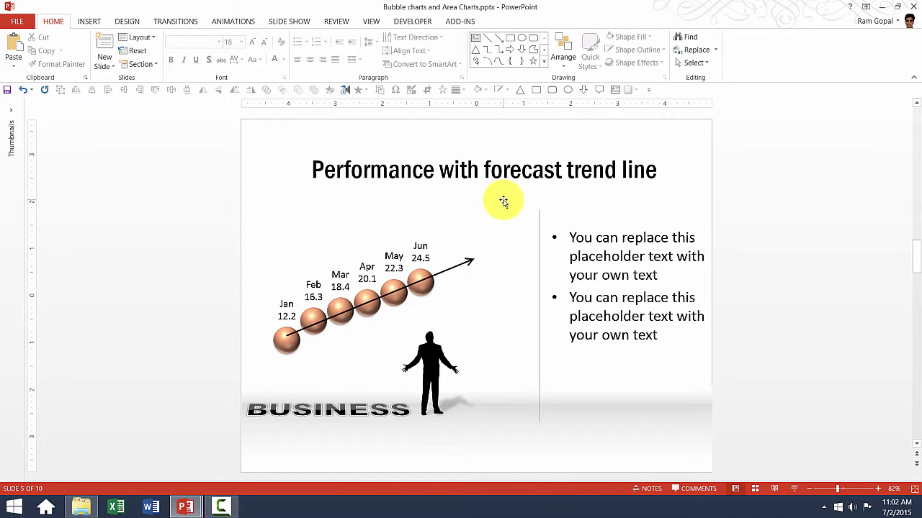
left_click(429, 292)
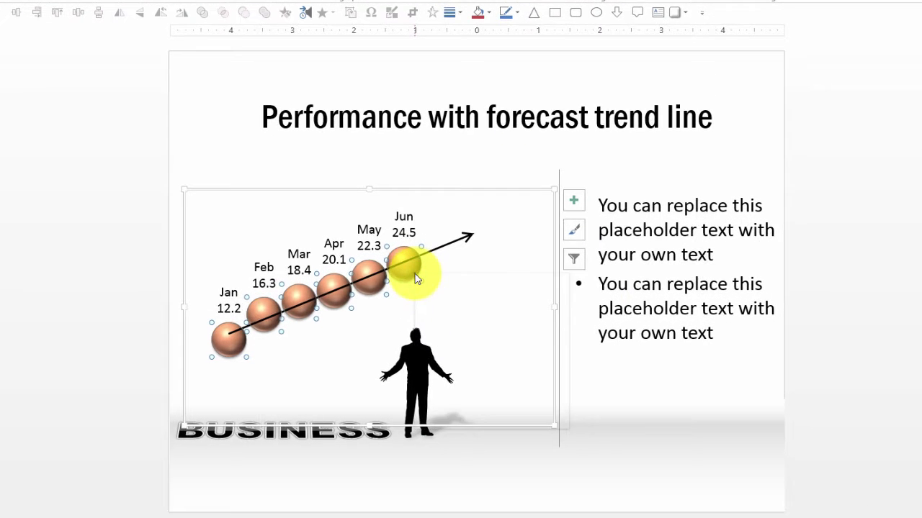
right_click(416, 280)
left_click(552, 340)
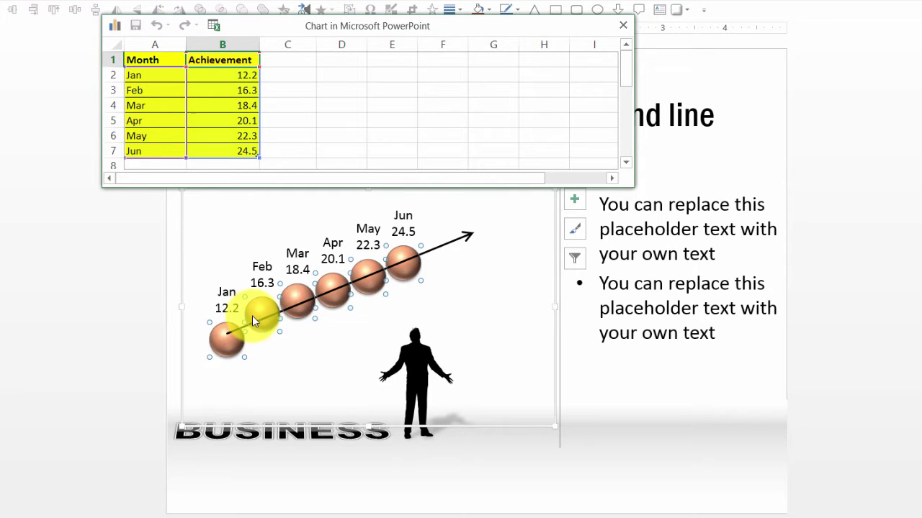
left_click(281, 313)
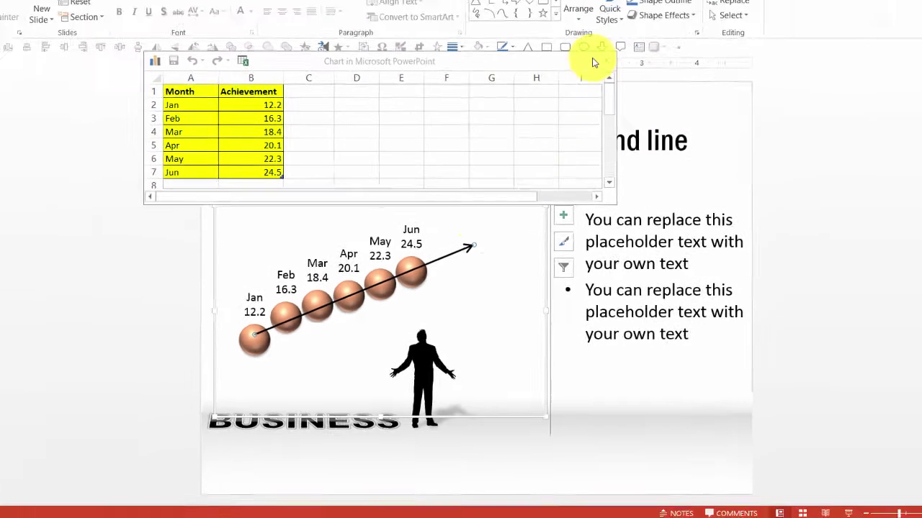
left_click(605, 62)
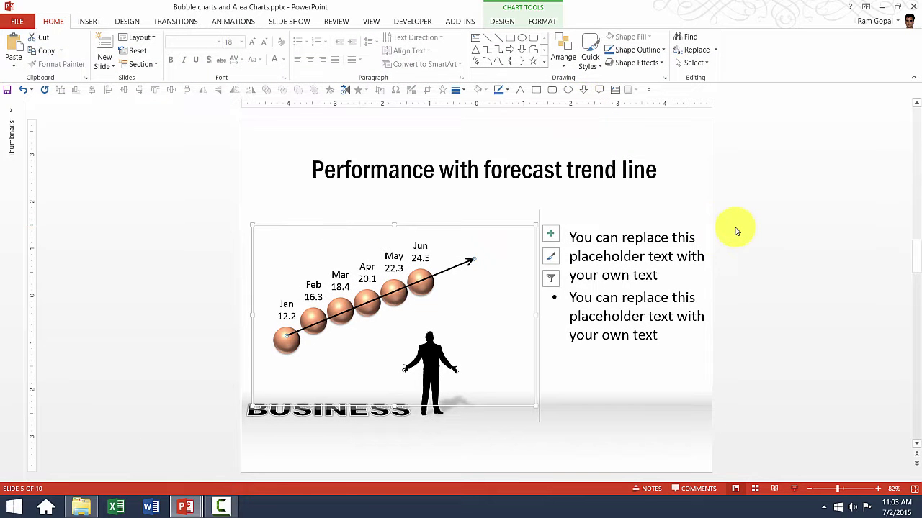
left_click(826, 284)
Inspect the data sheet behind the month wise performance bubble chart on slide 6, then close it.
scroll(792, 303, "down", 2)
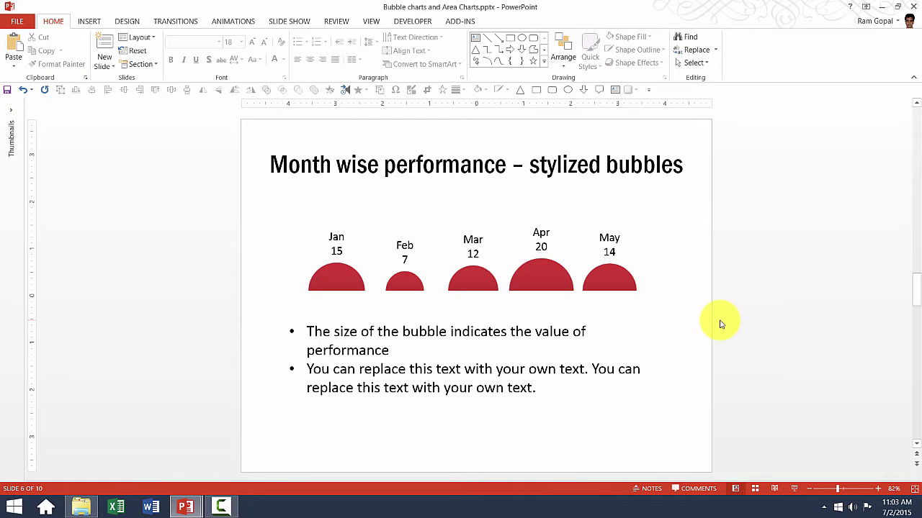
left_click(543, 268)
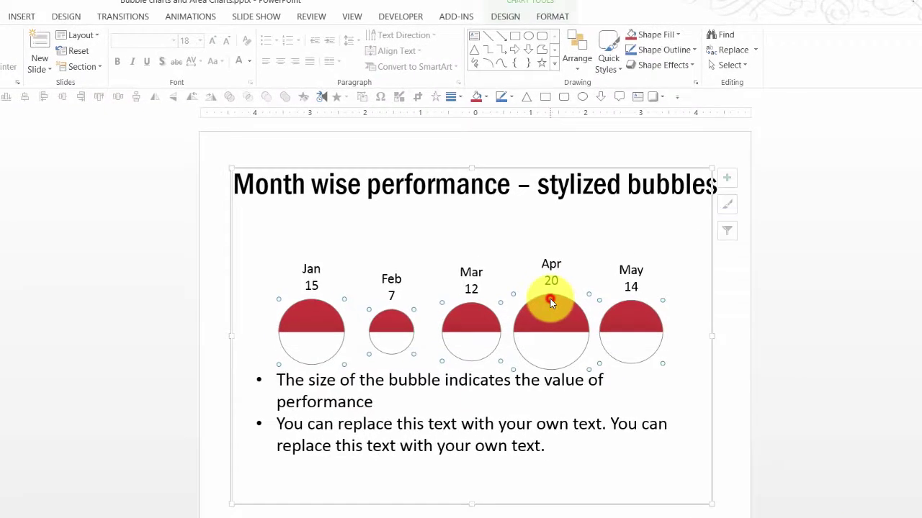
right_click(543, 264)
left_click(612, 394)
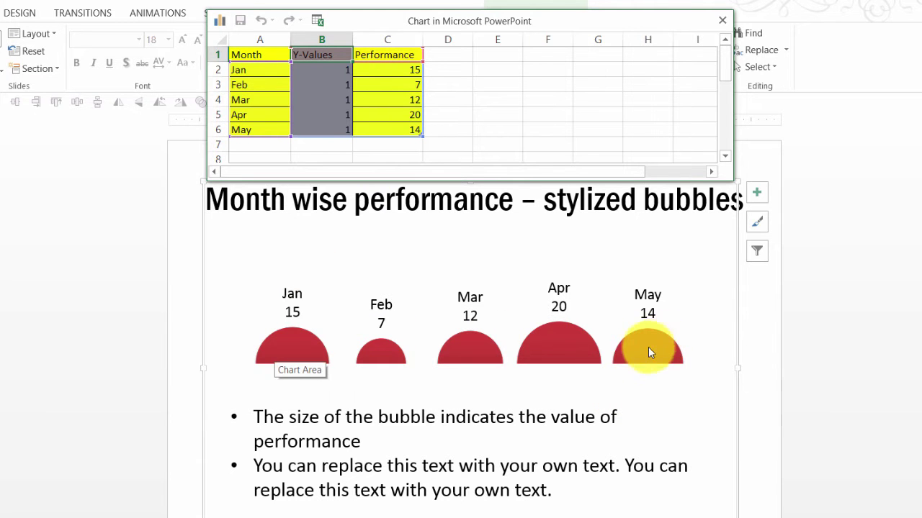
left_click(723, 20)
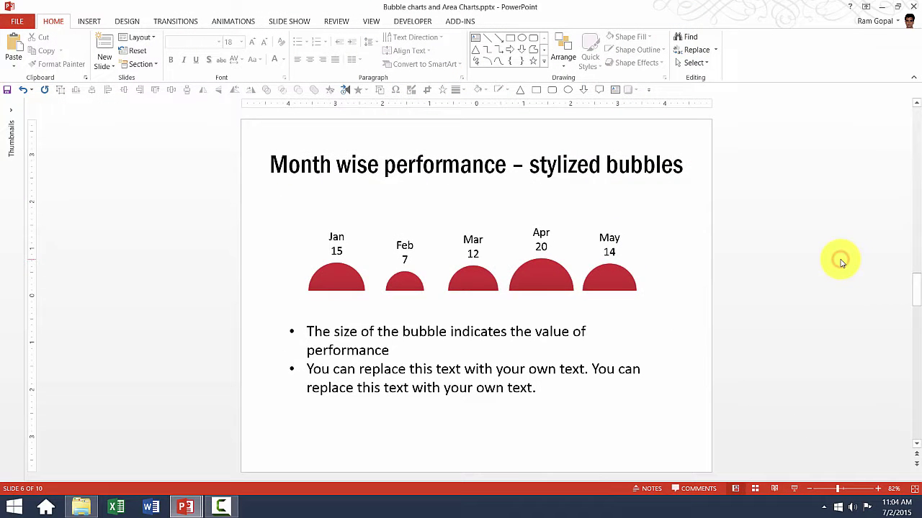
Look through the area chart slides 7 to 10 and return to the overview of all slides.
scroll(835, 266, "down", 1)
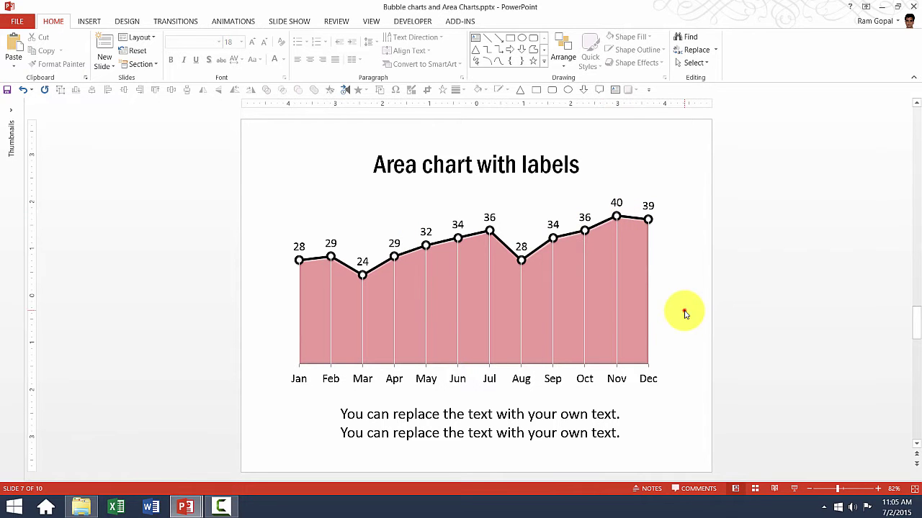
scroll(685, 315, "down", 1)
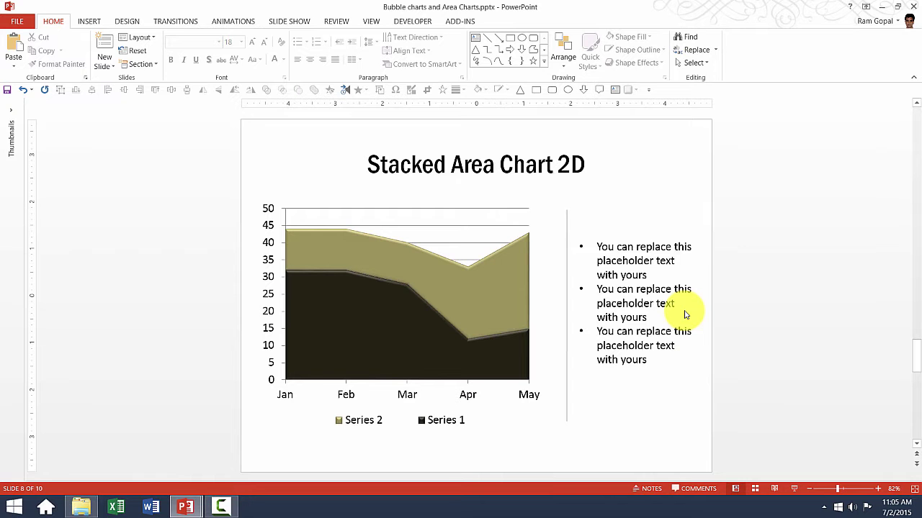
scroll(684, 315, "down", 1)
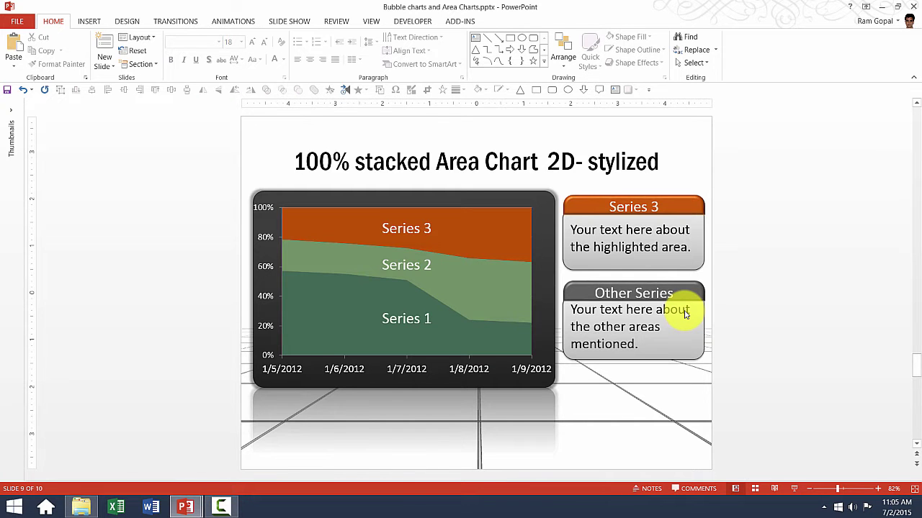
scroll(685, 315, "down", 1)
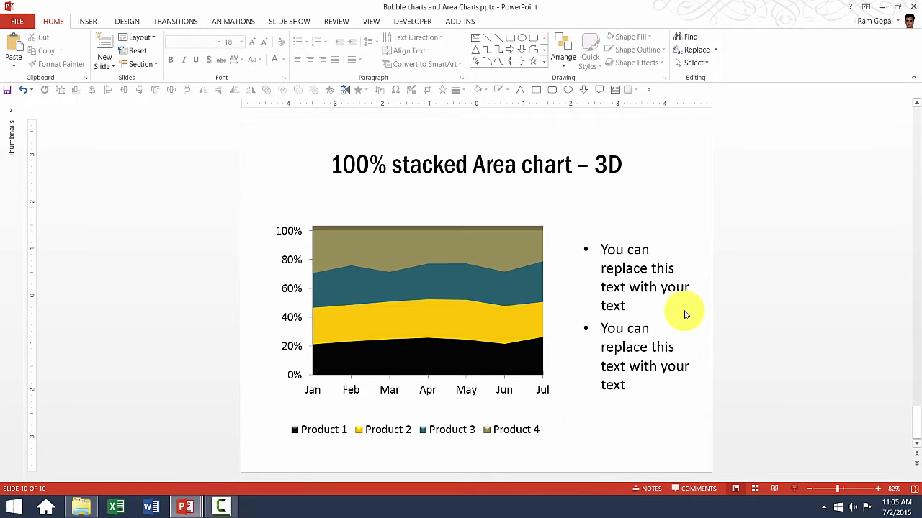
left_click(755, 488)
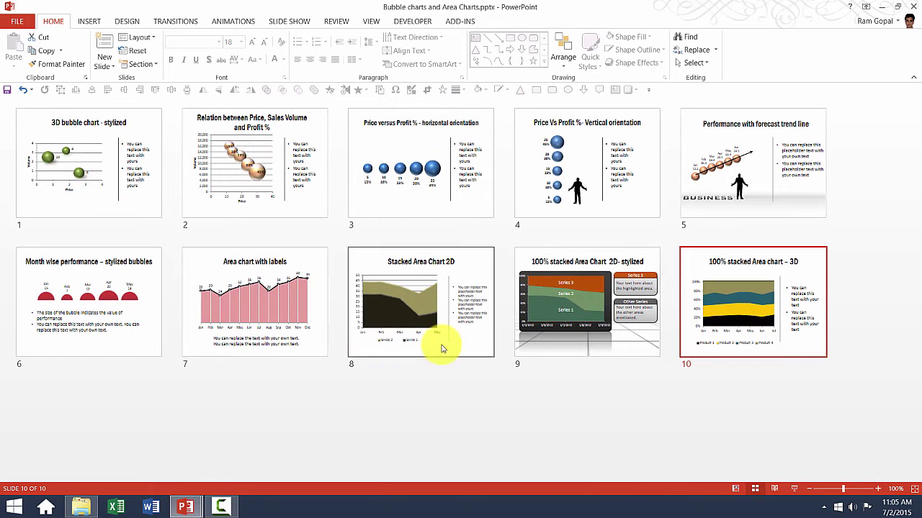
left_click(779, 436)
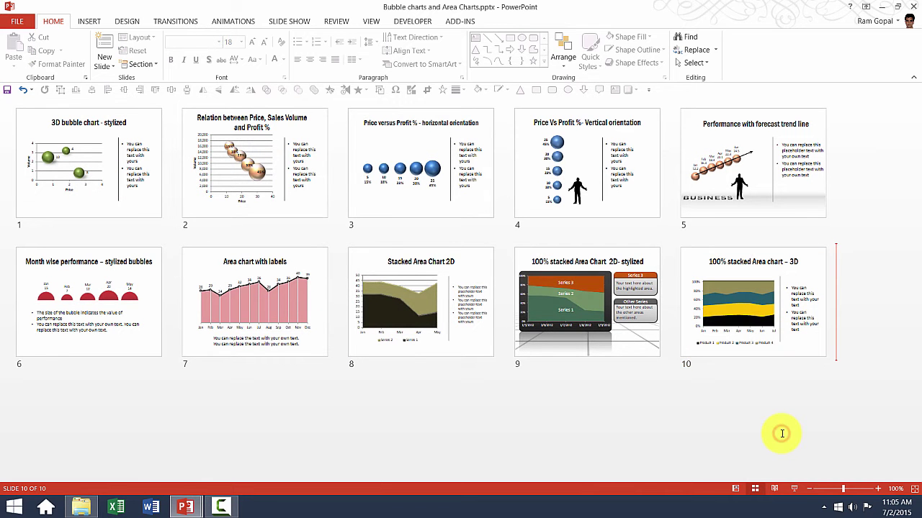